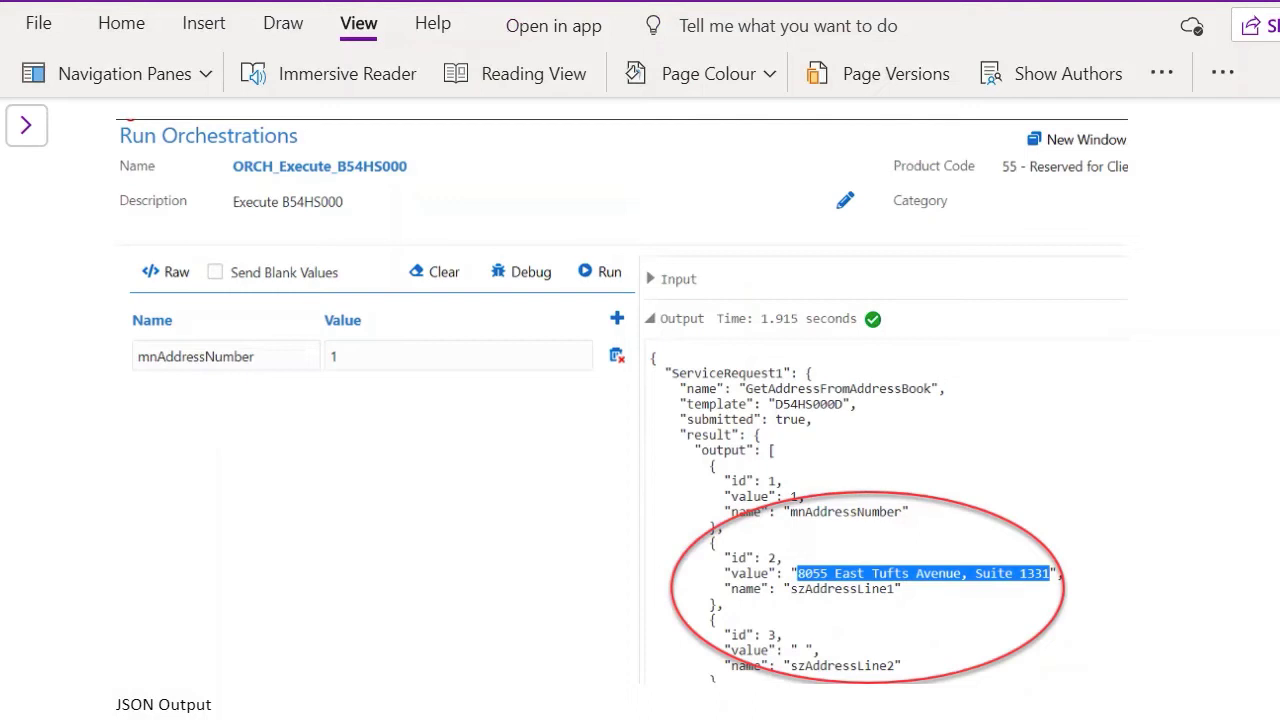
Step: Switch to Orchestrator Studio and select the Start node of ORCH_Execute_B54HS000 to reveal its actions
key(alt+Tab)
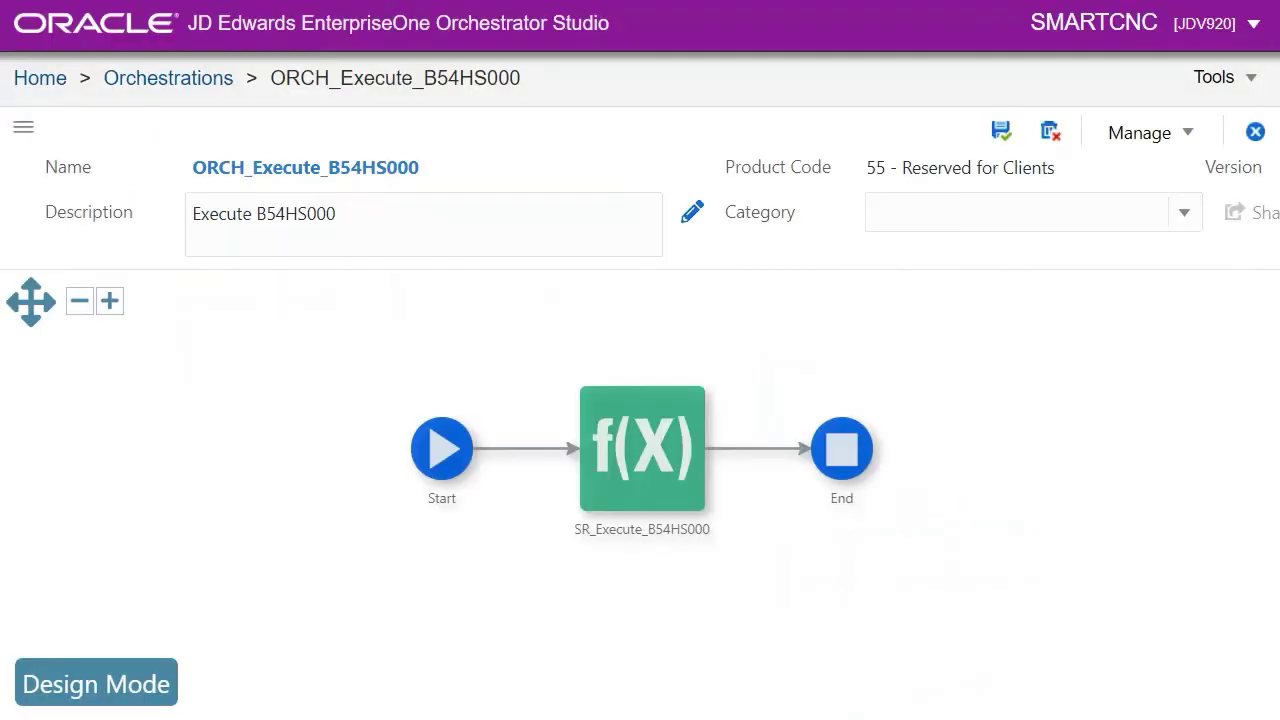
click(442, 455)
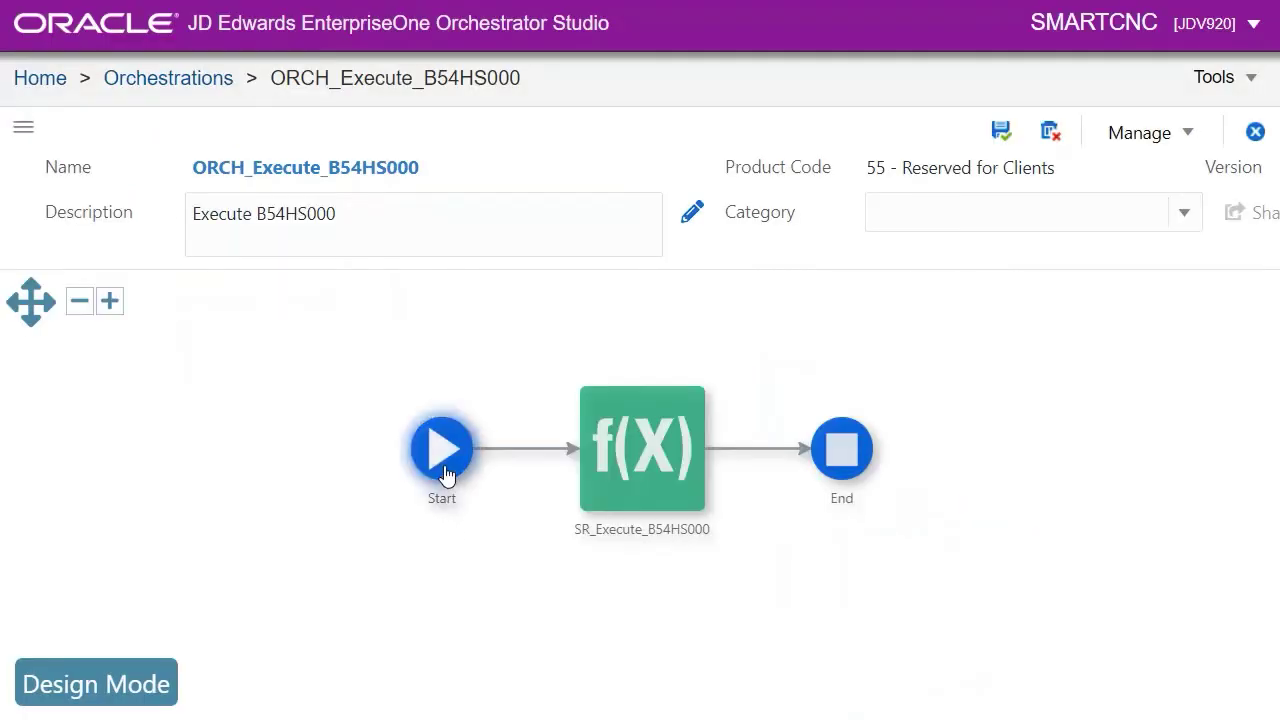
click(445, 470)
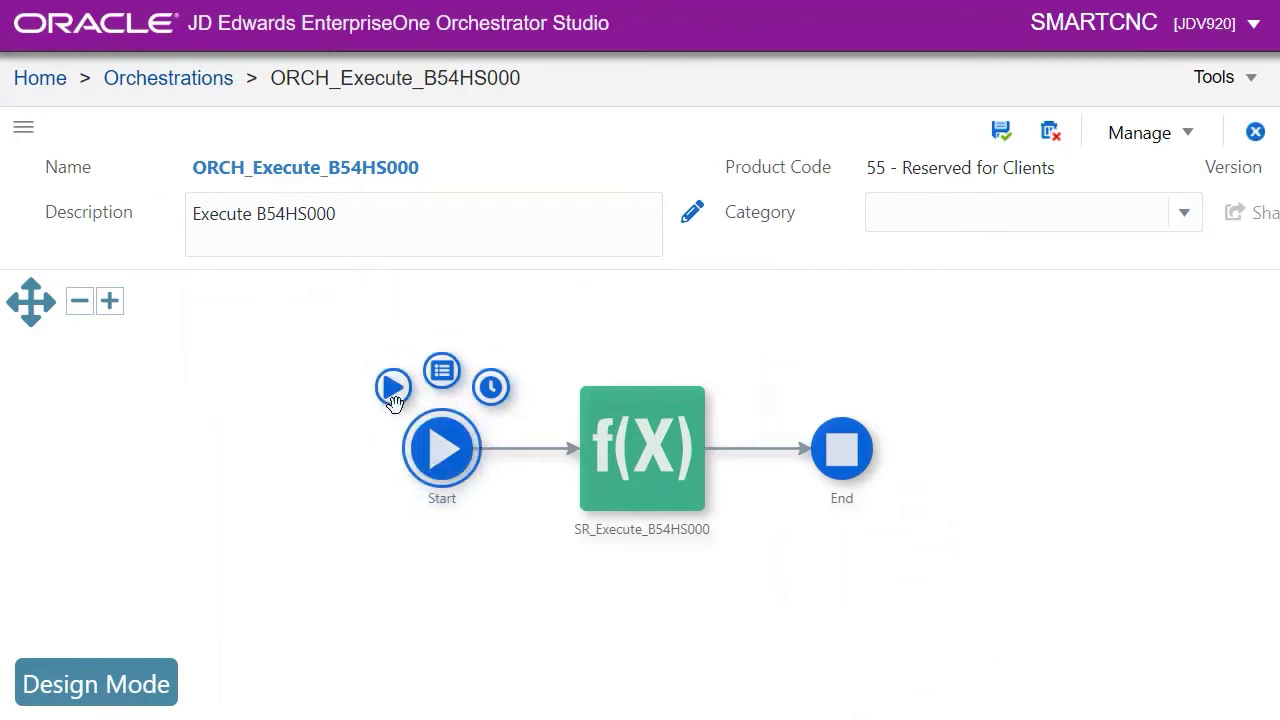
Step: Run the orchestration with mnAddressNumber 1, returning JSON with 8055 East Tufts Avenue, Suite 1331
click(392, 388)
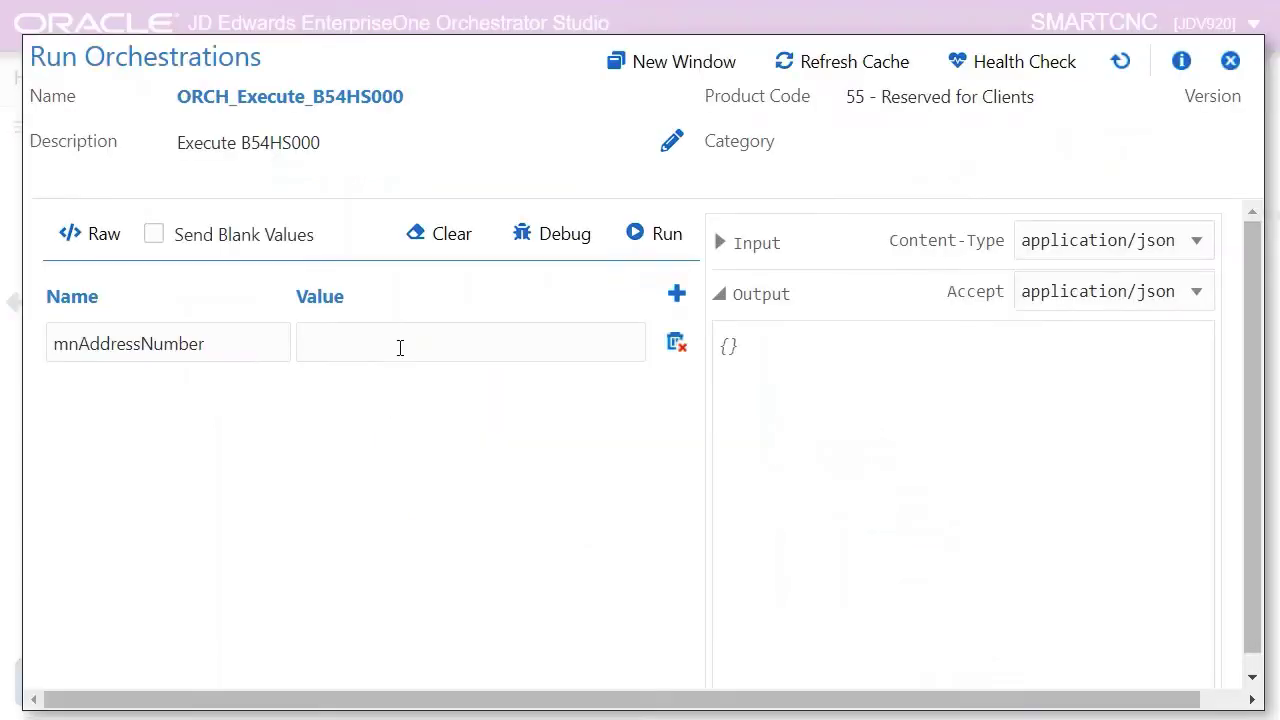
click(400, 345)
text(1)
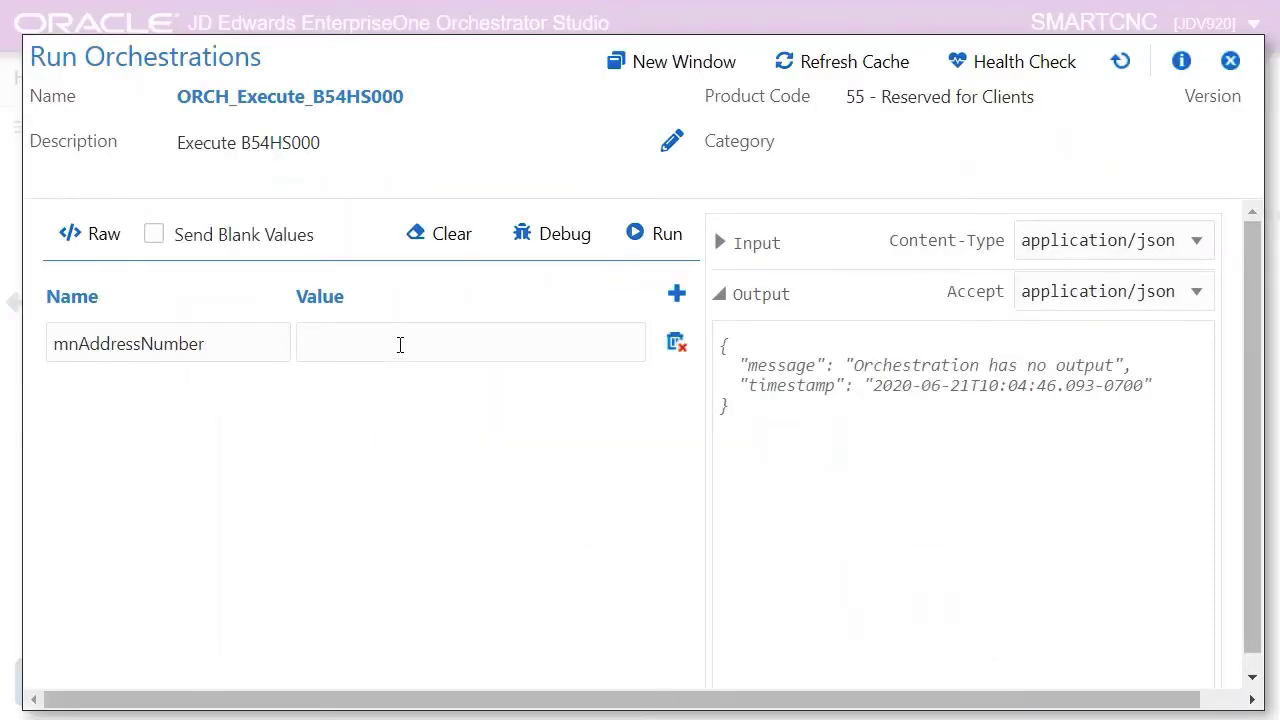
click(660, 234)
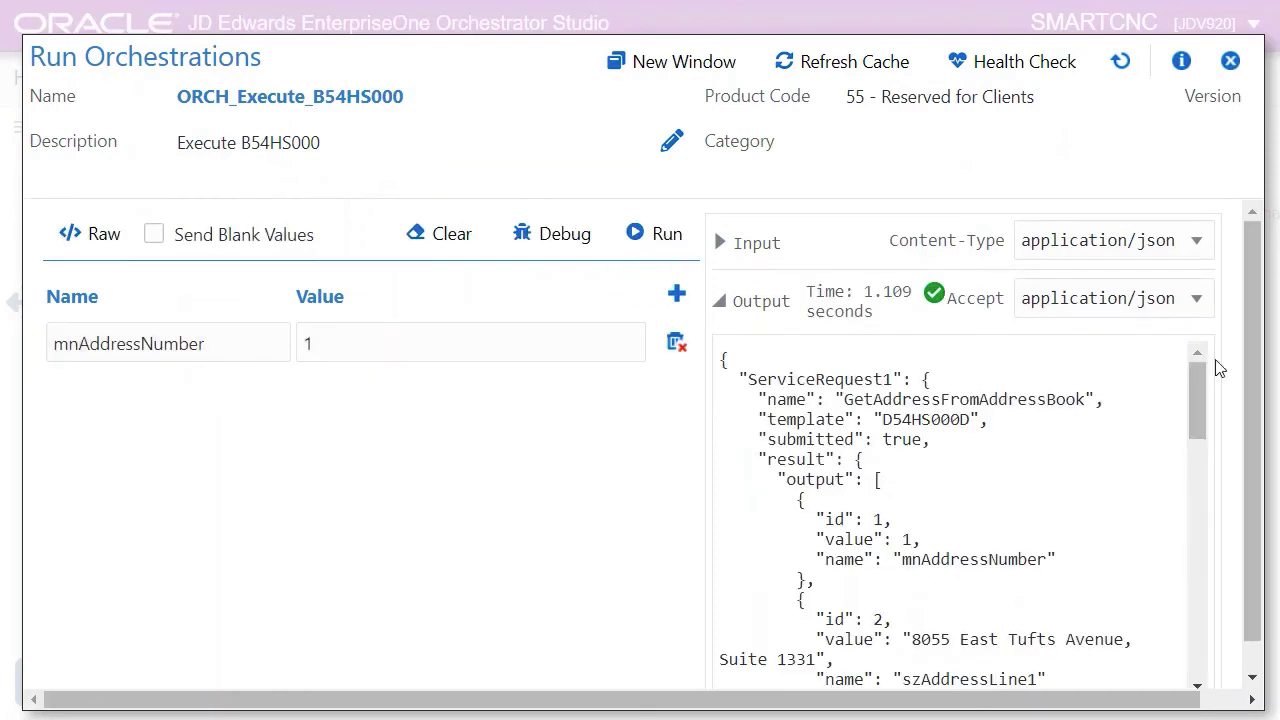
mouse_move(1196, 385)
mouse_down()
mouse_move(1166, 604)
mouse_move(1226, 368)
mouse_up()
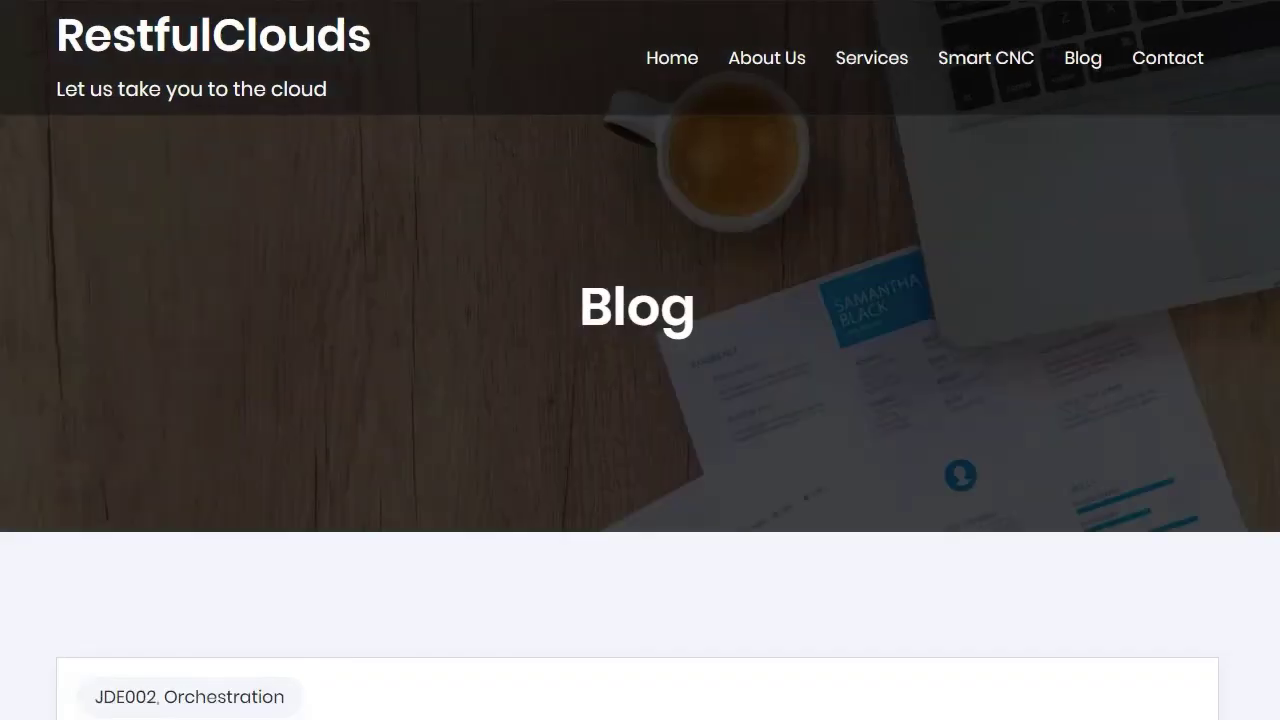
scroll(640, 400, down, 3)
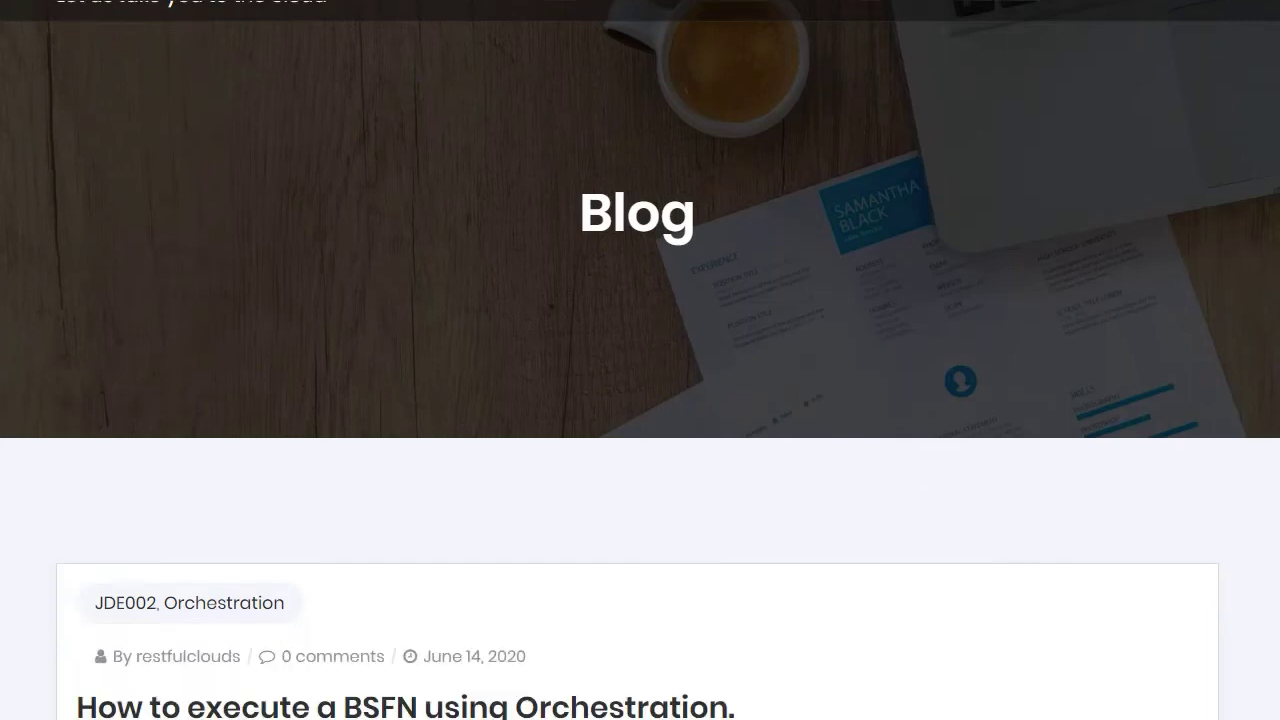
scroll(640, 400, down, 3)
scroll(640, 400, down, 2)
scroll(640, 400, down, 1)
scroll(640, 400, down, 2)
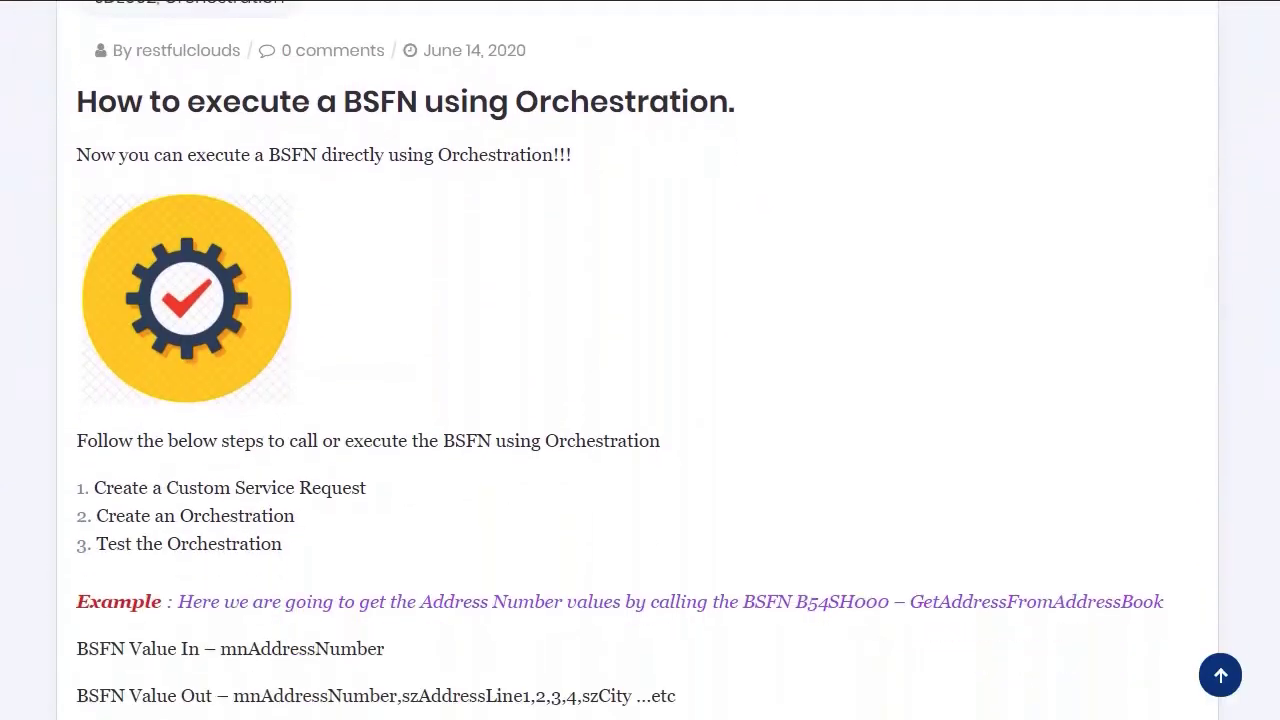
scroll(640, 400, down, 1)
scroll(640, 400, down, 1)
scroll(640, 400, down, 1)
scroll(640, 400, down, 1)
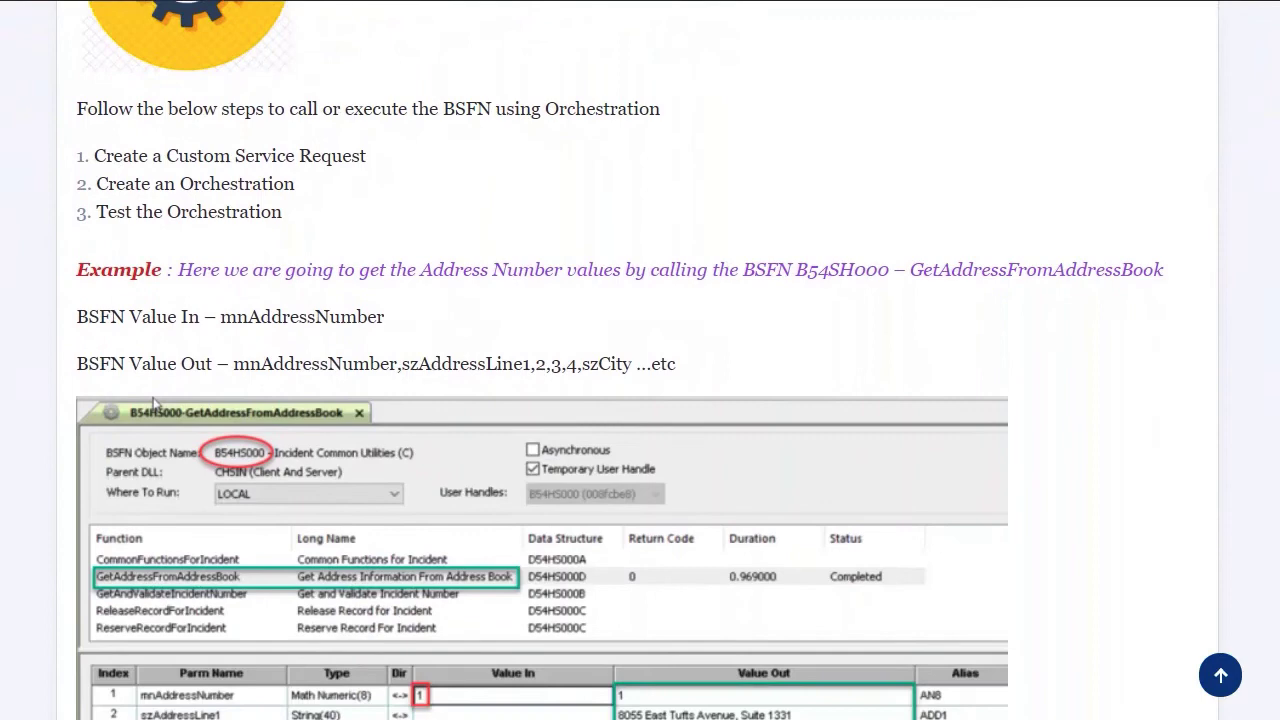
scroll(640, 400, down, 1)
scroll(640, 400, down, 1)
scroll(640, 400, down, 1)
scroll(640, 400, down, 1)
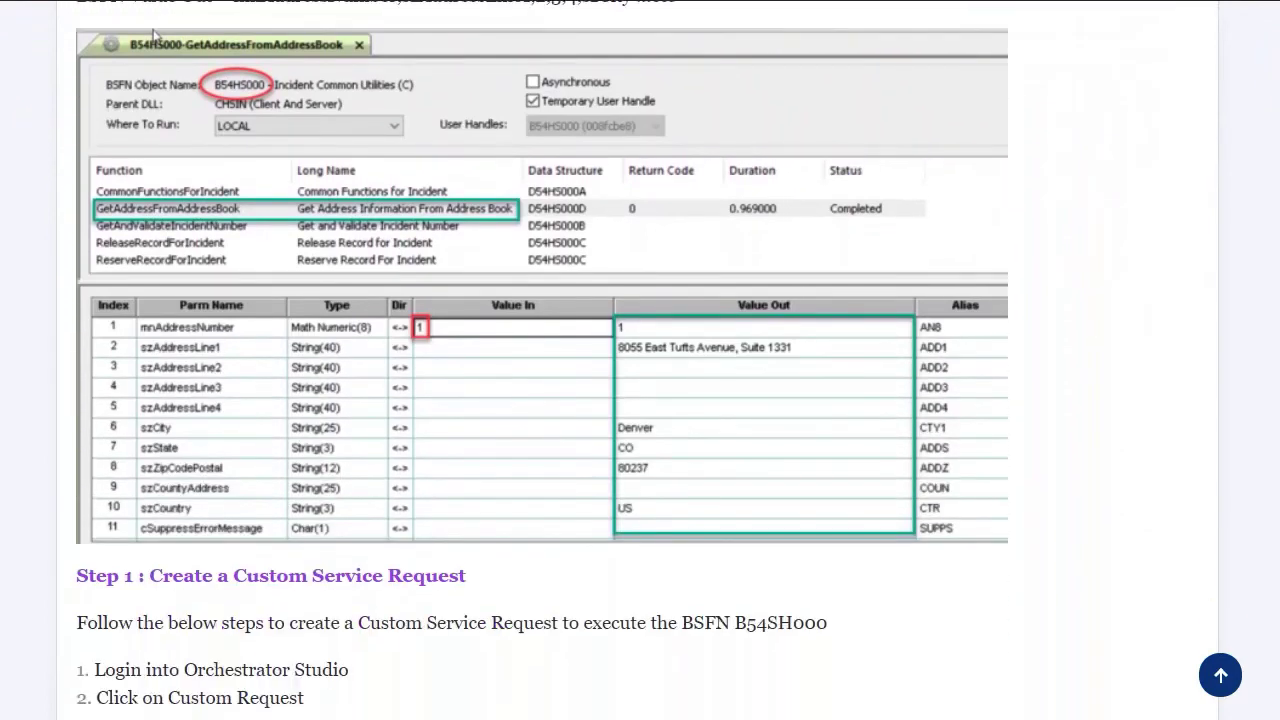
scroll(640, 400, down, 2)
scroll(640, 400, down, 1)
scroll(640, 400, down, 3)
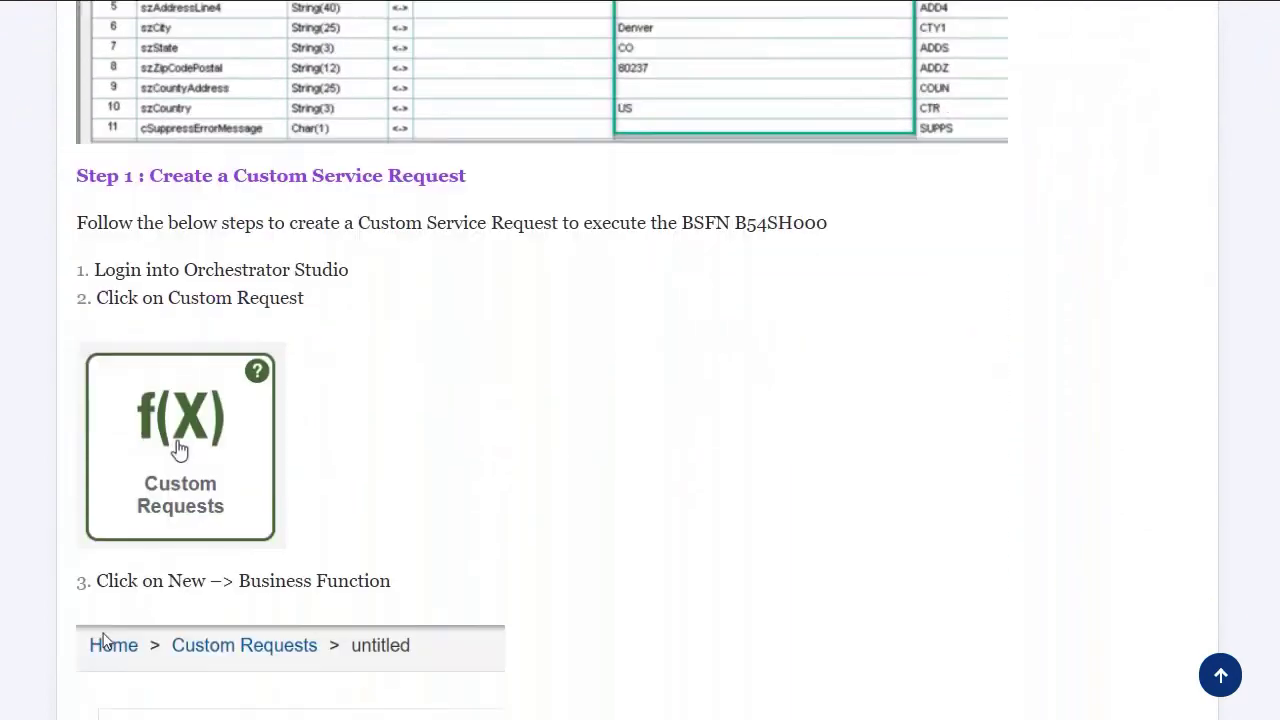
scroll(640, 400, down, 3)
scroll(640, 400, down, 3)
scroll(640, 400, down, 3)
scroll(640, 400, down, 3)
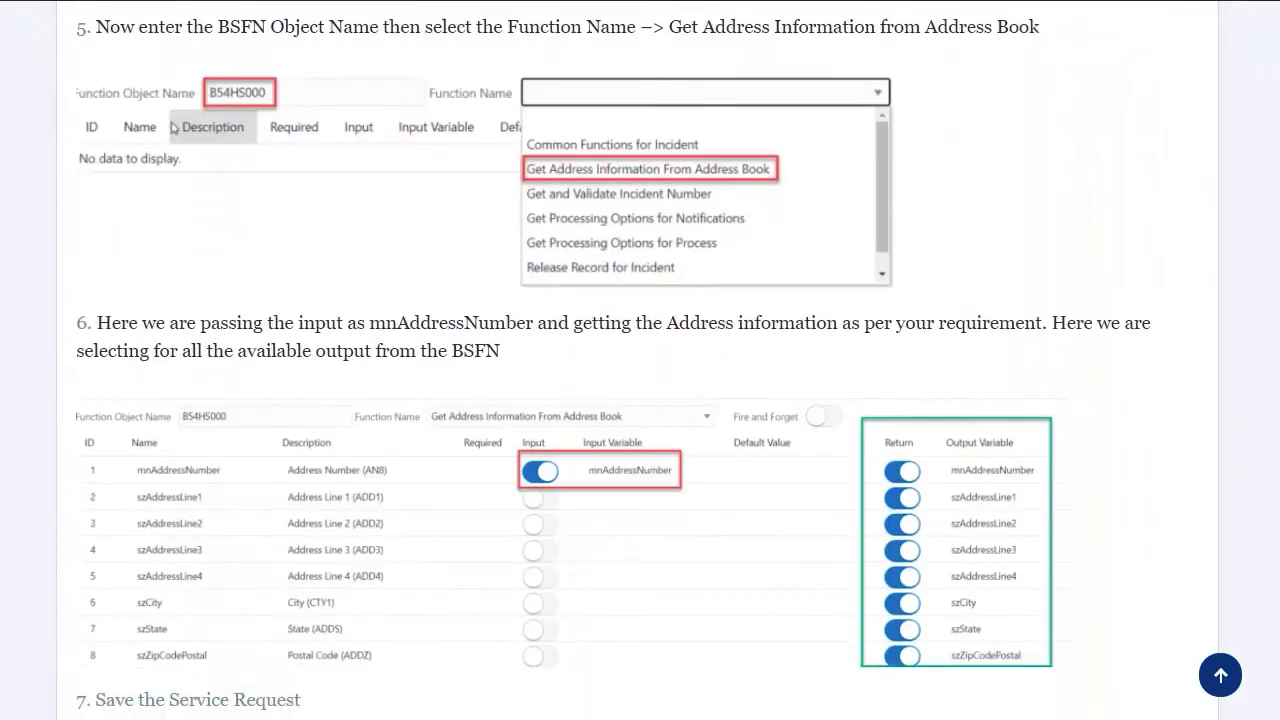
scroll(640, 400, down, 3)
scroll(640, 400, down, 3)
scroll(640, 400, down, 2)
scroll(640, 400, down, 2)
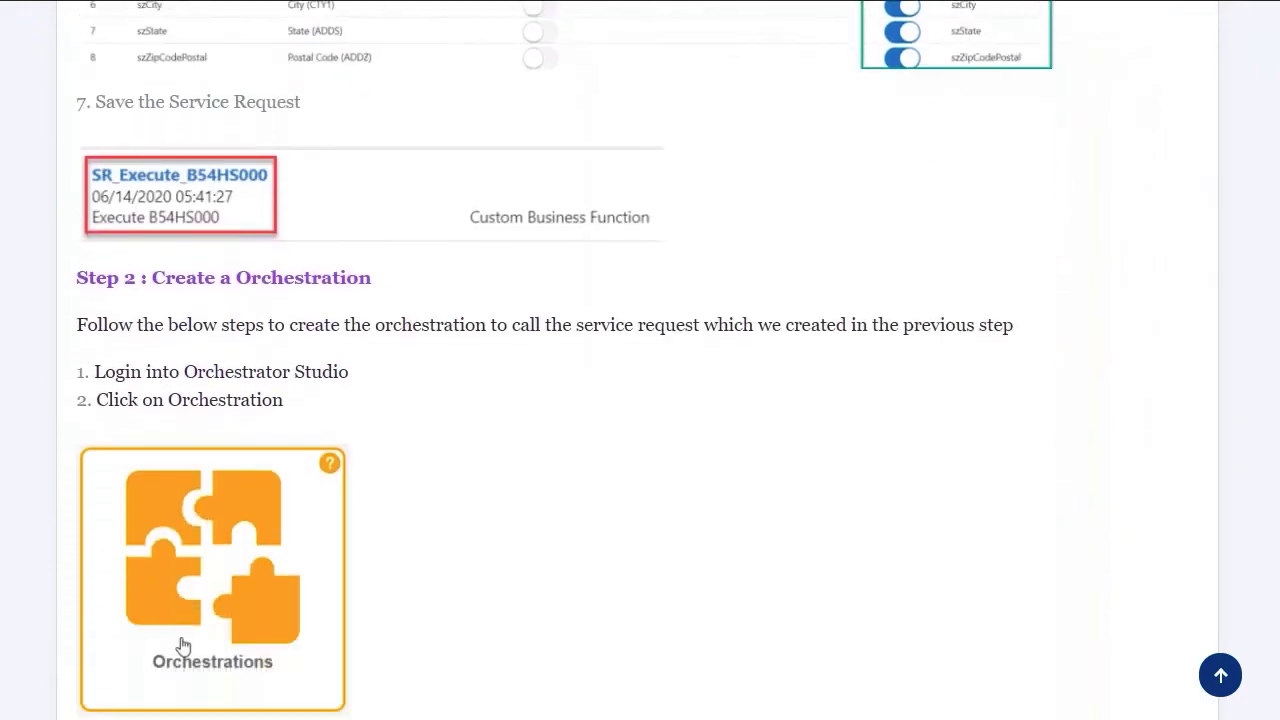
scroll(640, 400, down, 3)
scroll(640, 400, down, 3)
scroll(640, 400, down, 3)
scroll(640, 400, down, 3)
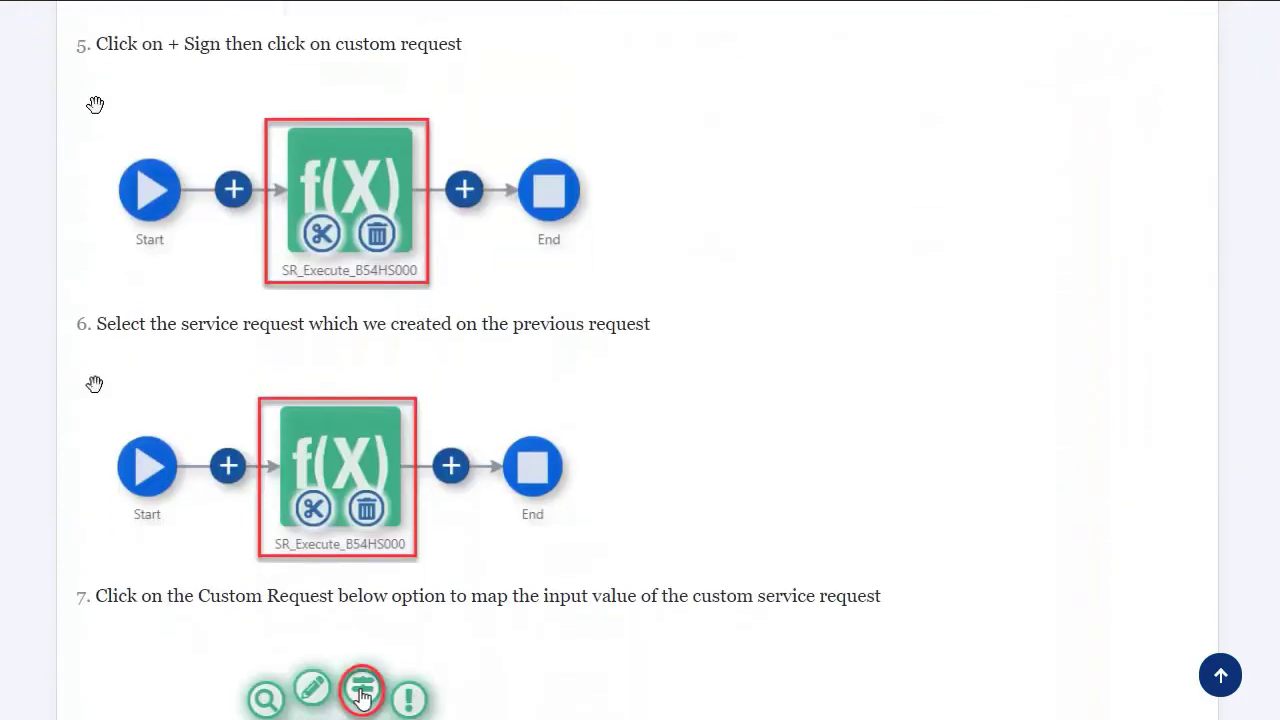
scroll(640, 400, down, 3)
scroll(640, 400, down, 4)
scroll(640, 400, down, 3)
scroll(640, 400, down, 3)
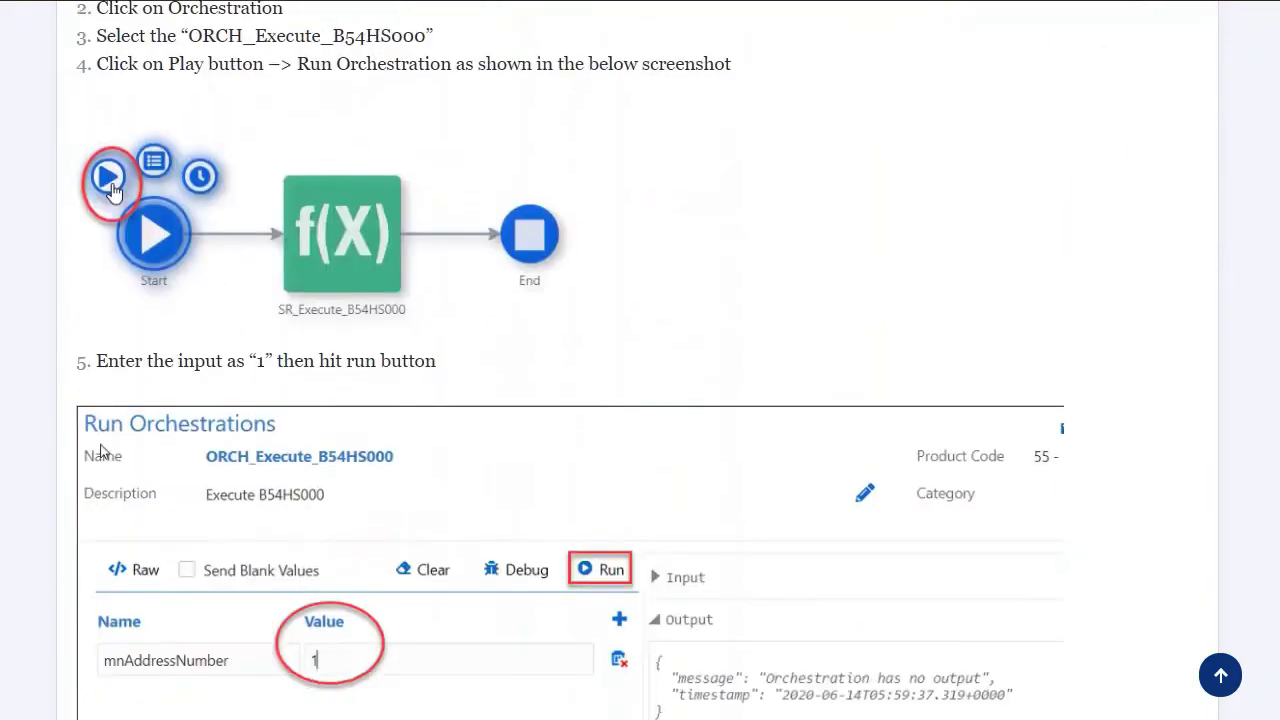
scroll(640, 400, down, 3)
scroll(640, 400, down, 2)
scroll(640, 400, down, 2)
scroll(640, 400, down, 1)
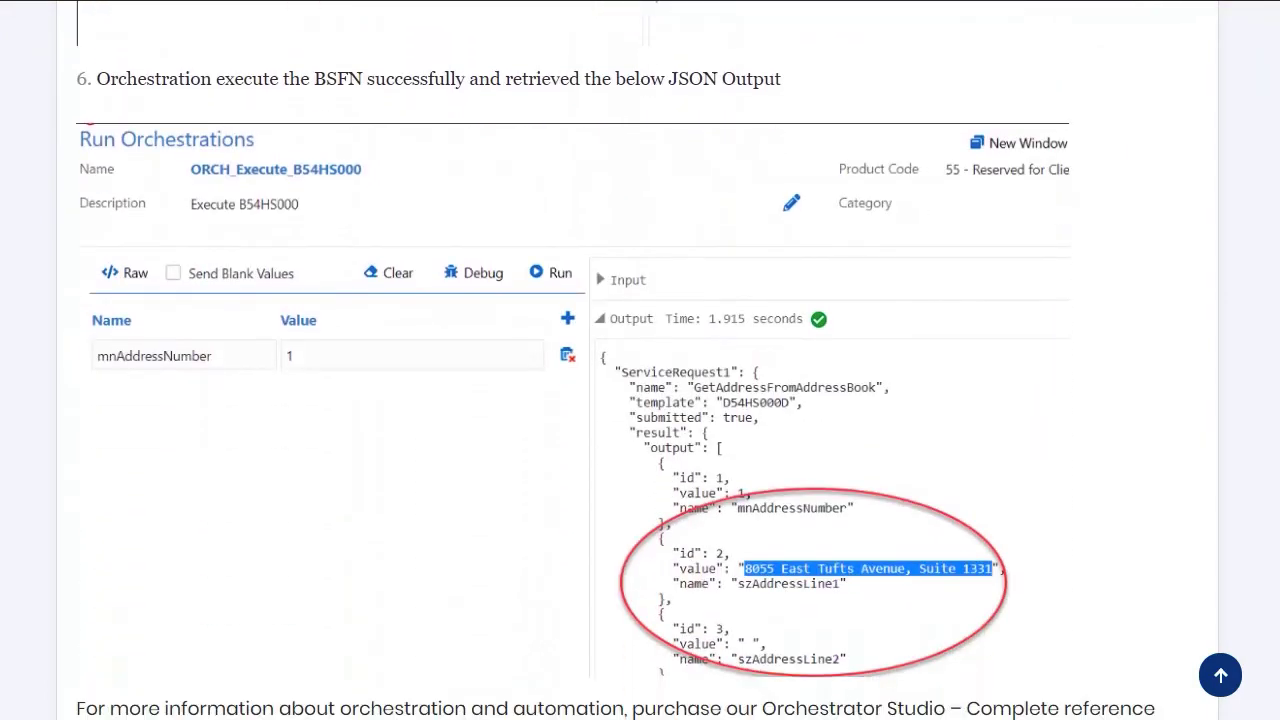
scroll(640, 400, down, 2)
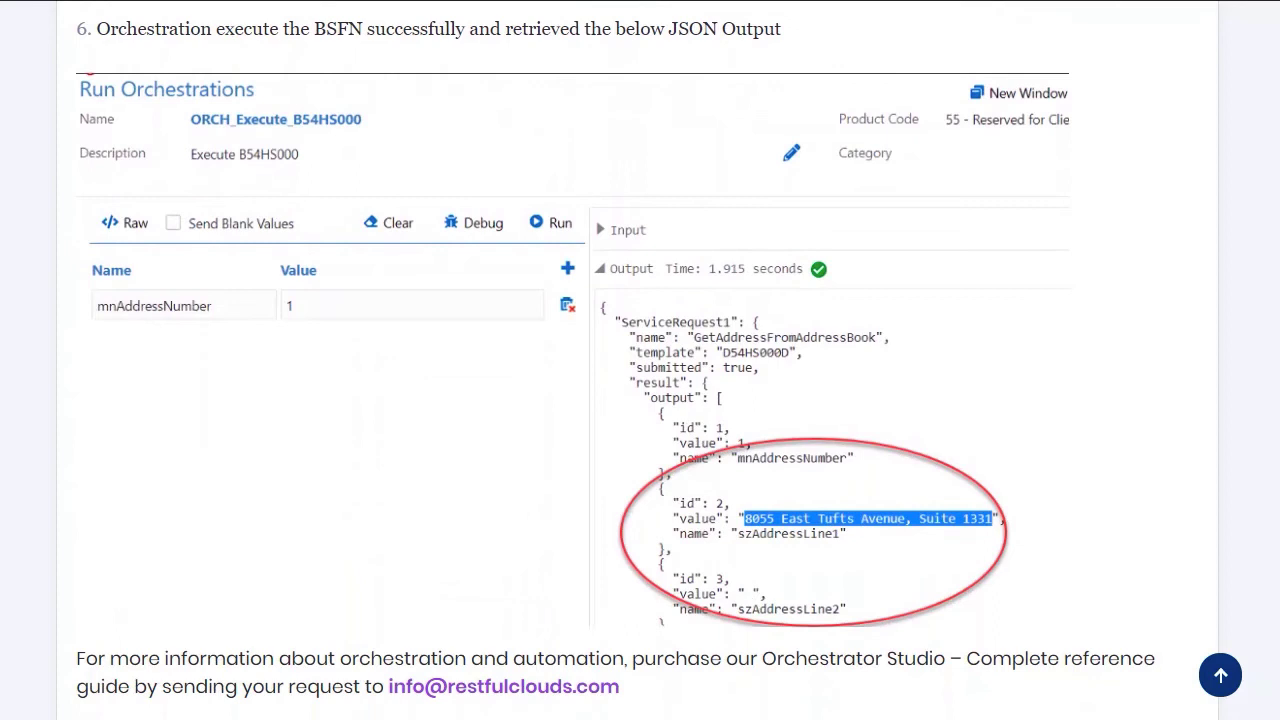